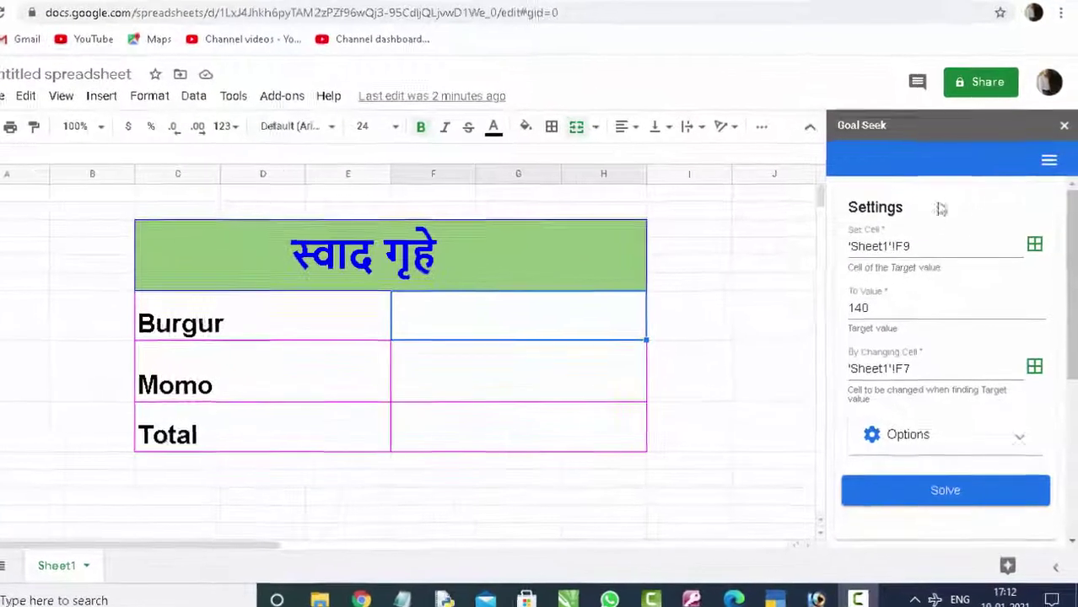
- Close the Goal Seek sidebar to reveal the empty Burgur, Momo and Total table
click(1064, 148)
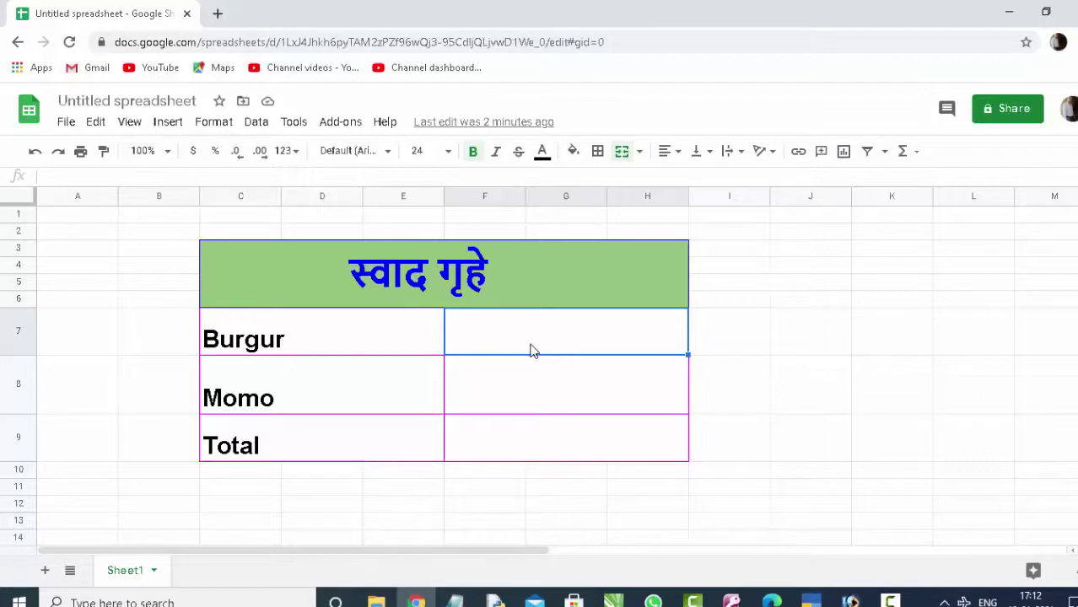
- Select F8 and F9, then bring up the Add-ons list with Causal - Scenarios, Goal Seek and WhatIf
click(541, 385)
click(527, 433)
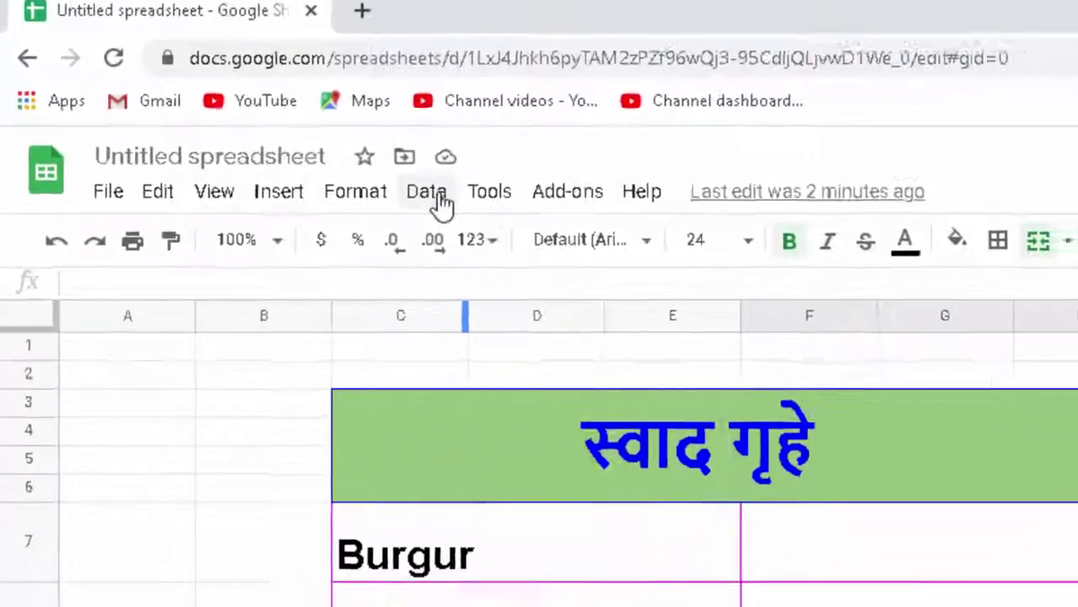
click(256, 123)
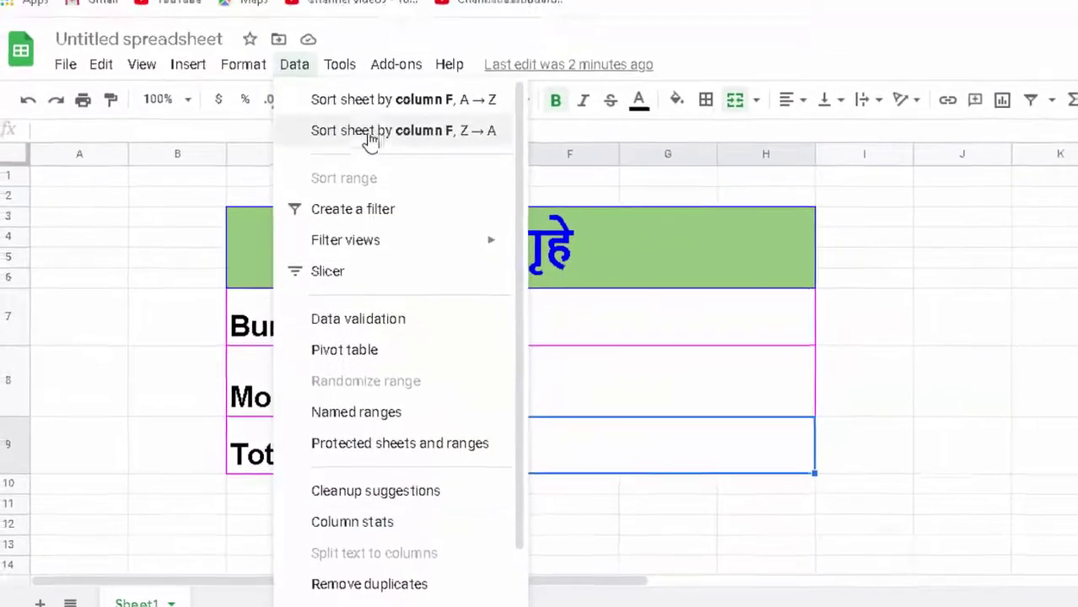
mouse_move(390, 48)
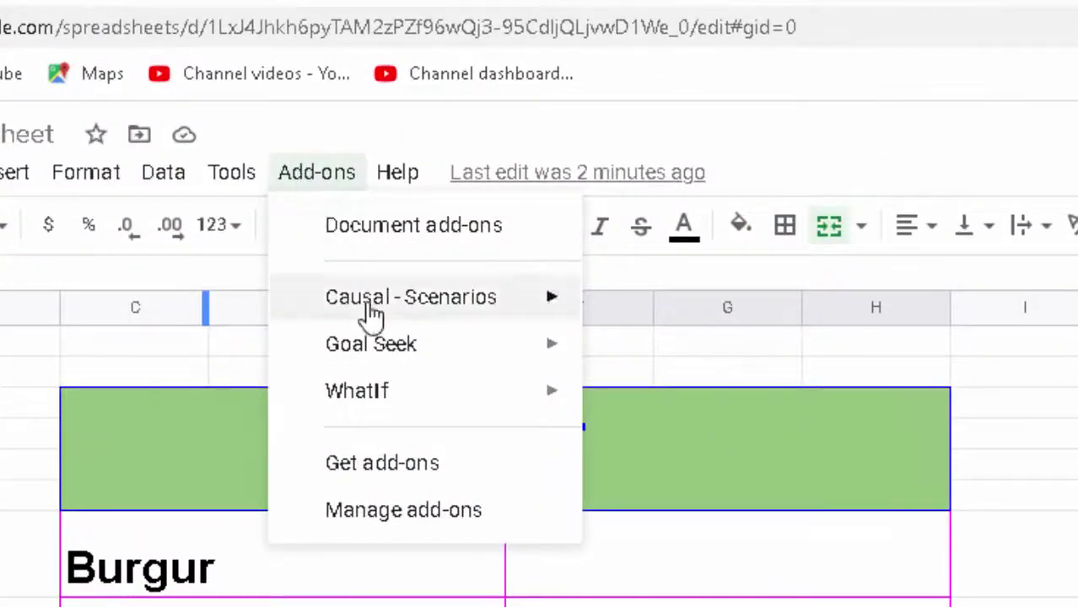
mouse_move(392, 333)
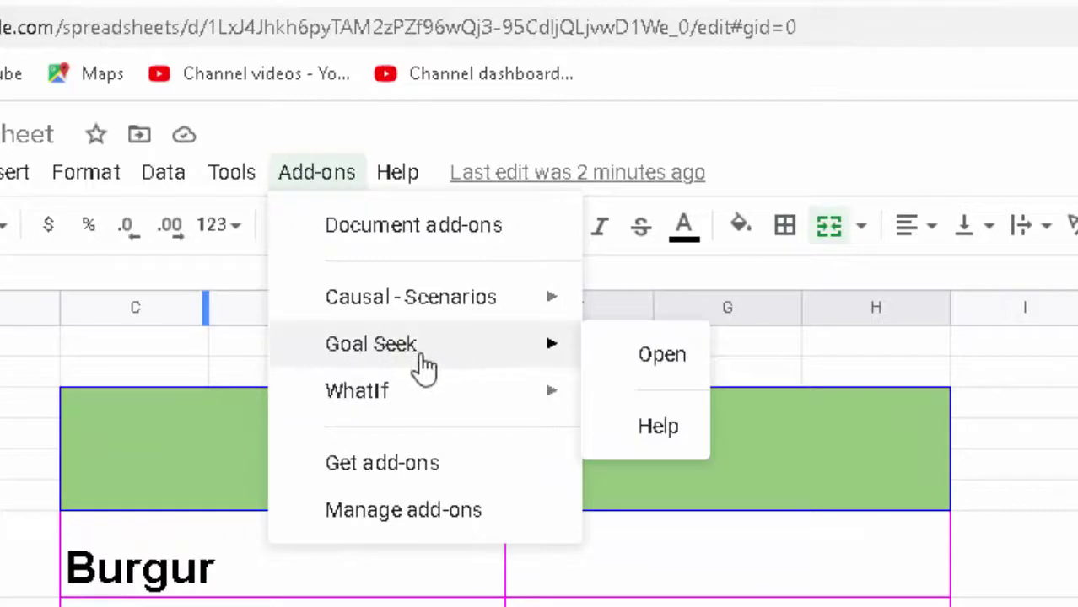
- Search the Marketplace for 'goal seek', confirm it is installed, then reopen the Add-ons menu
click(381, 473)
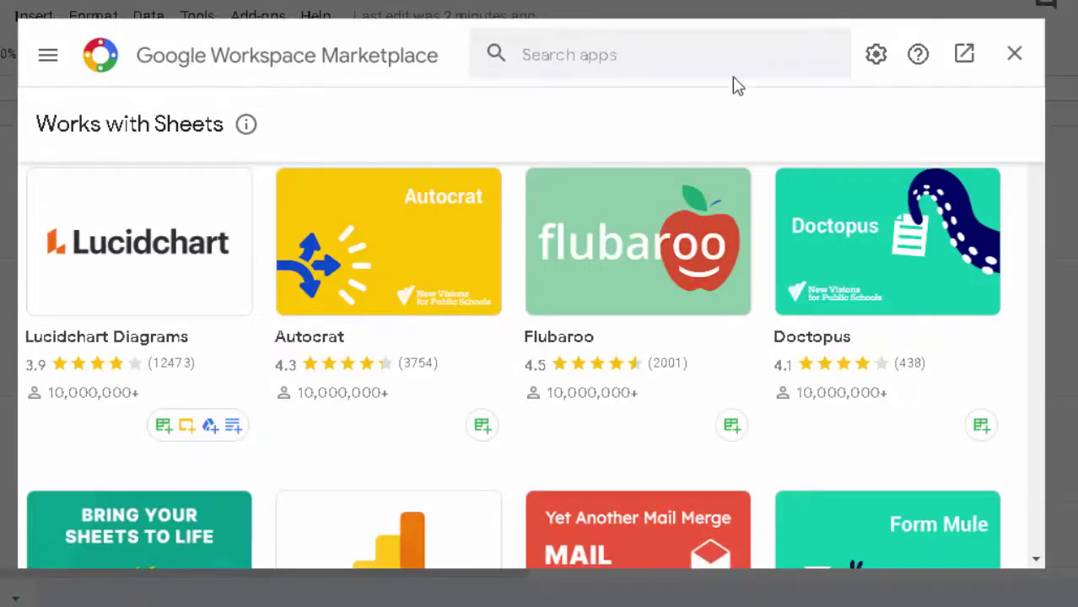
click(644, 42)
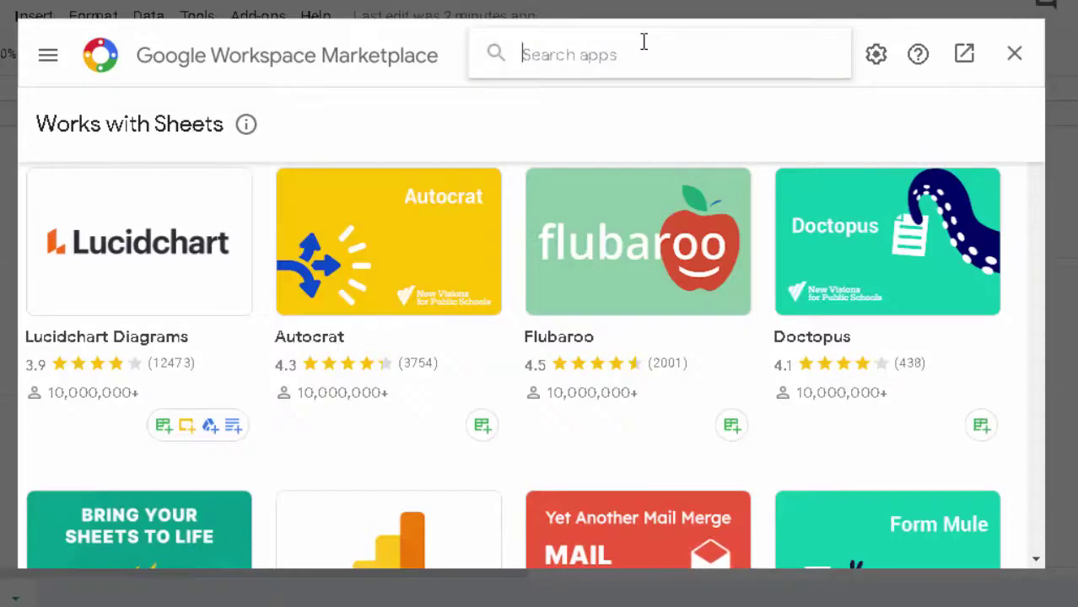
text(goal )
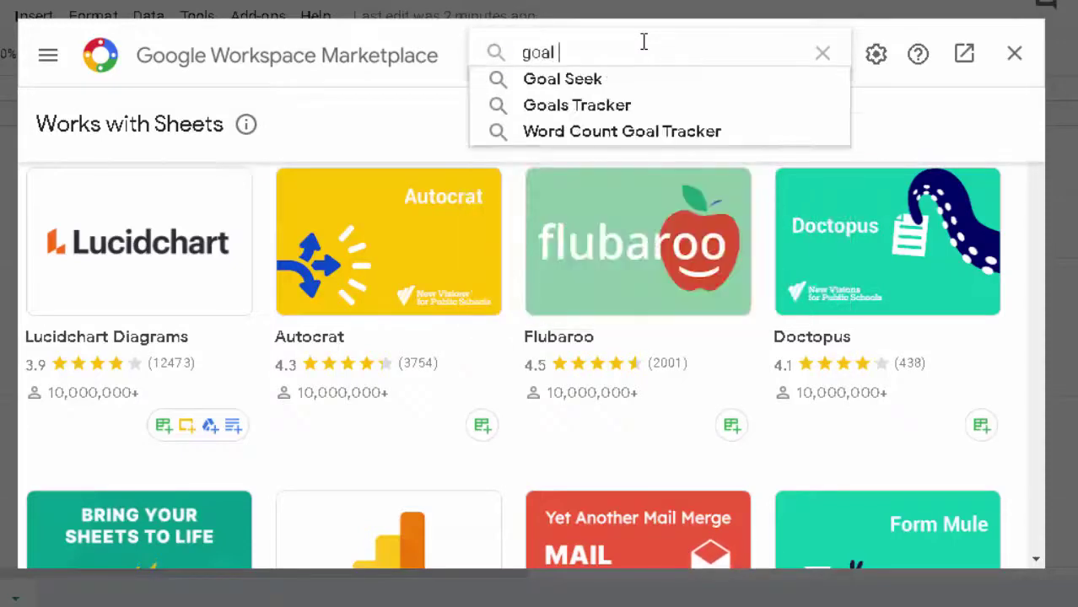
text(seek)
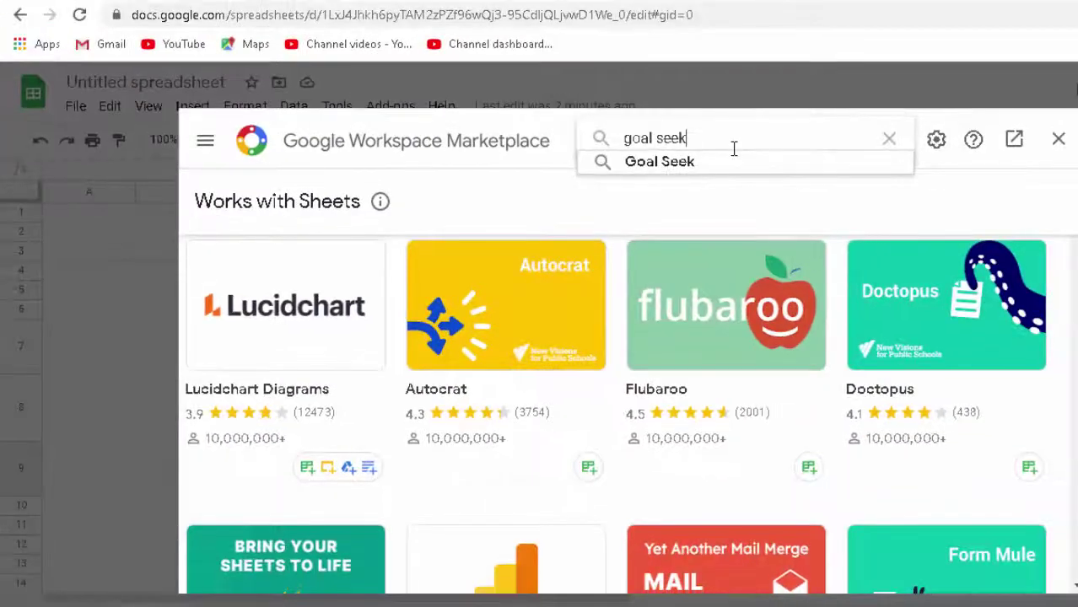
click(737, 157)
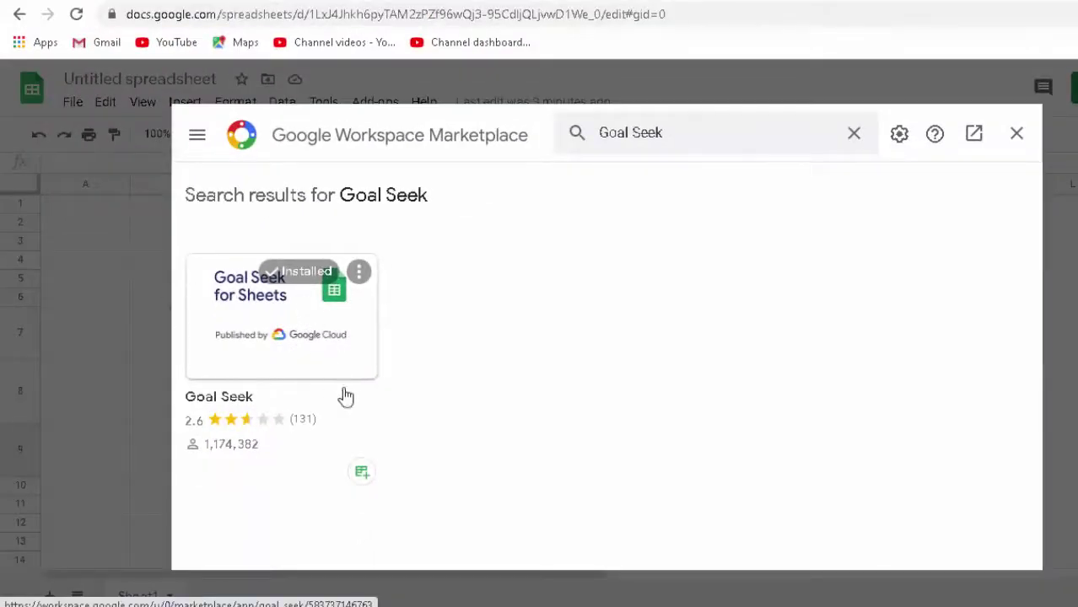
click(1017, 133)
click(375, 102)
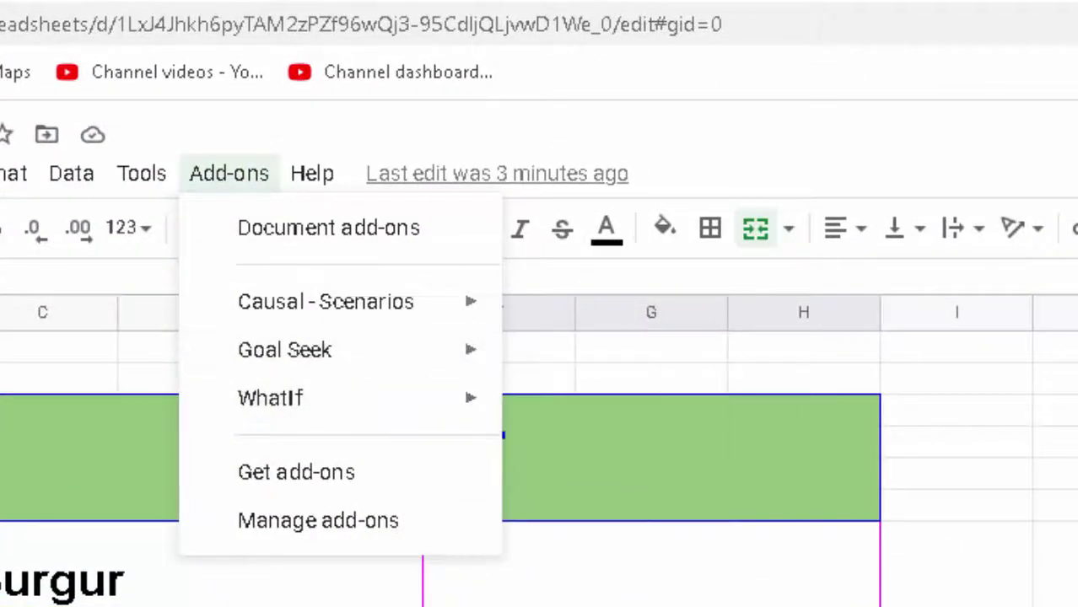
- Enter the prices 40 for Burgur in F7 and 60 for Momo in F8
click(658, 585)
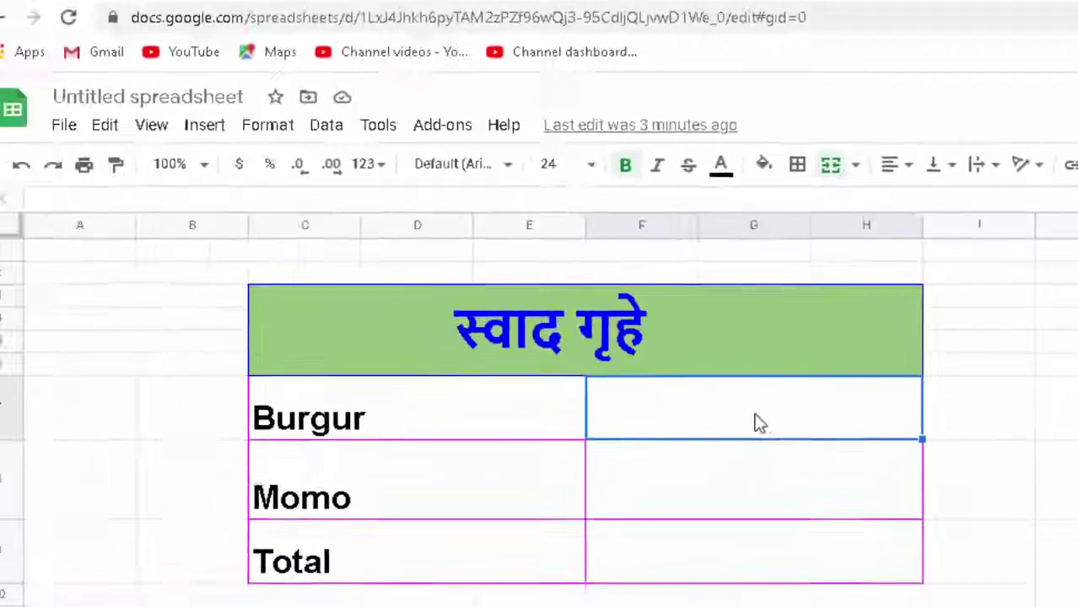
text(40)
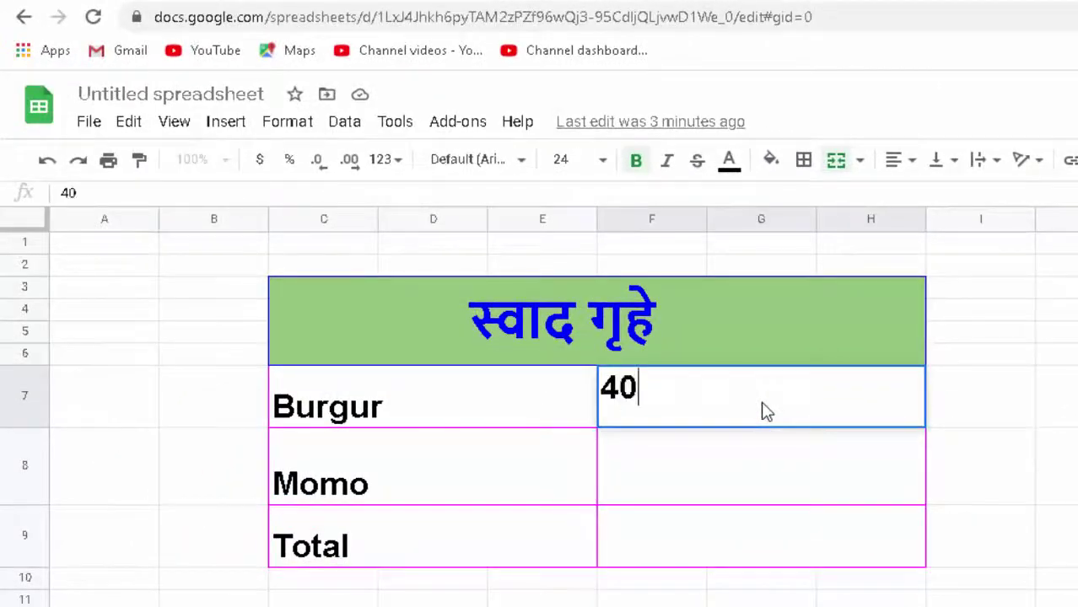
click(660, 462)
text(60)
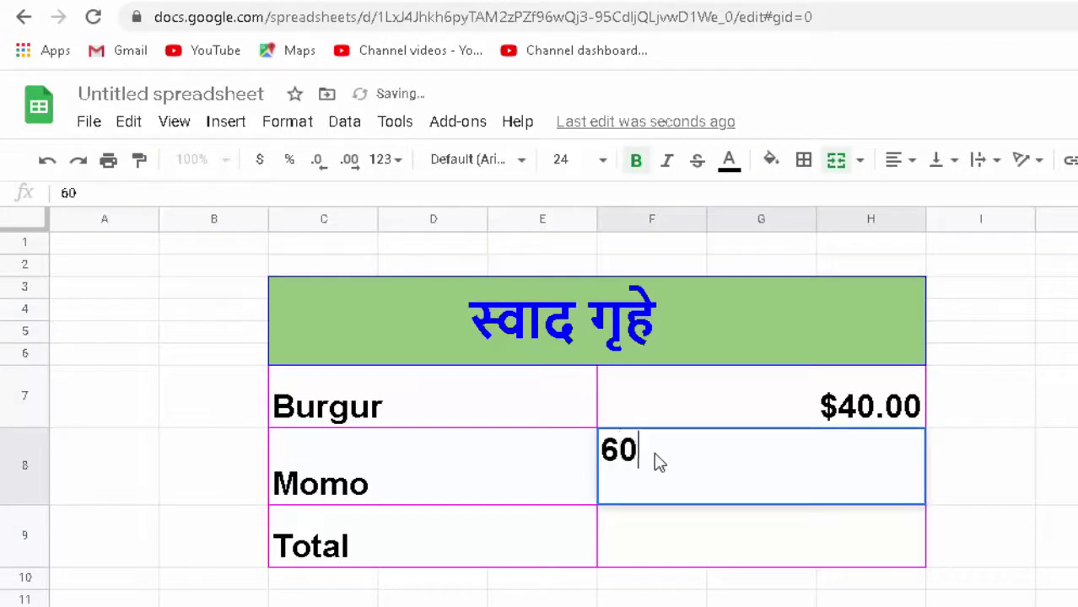
click(741, 536)
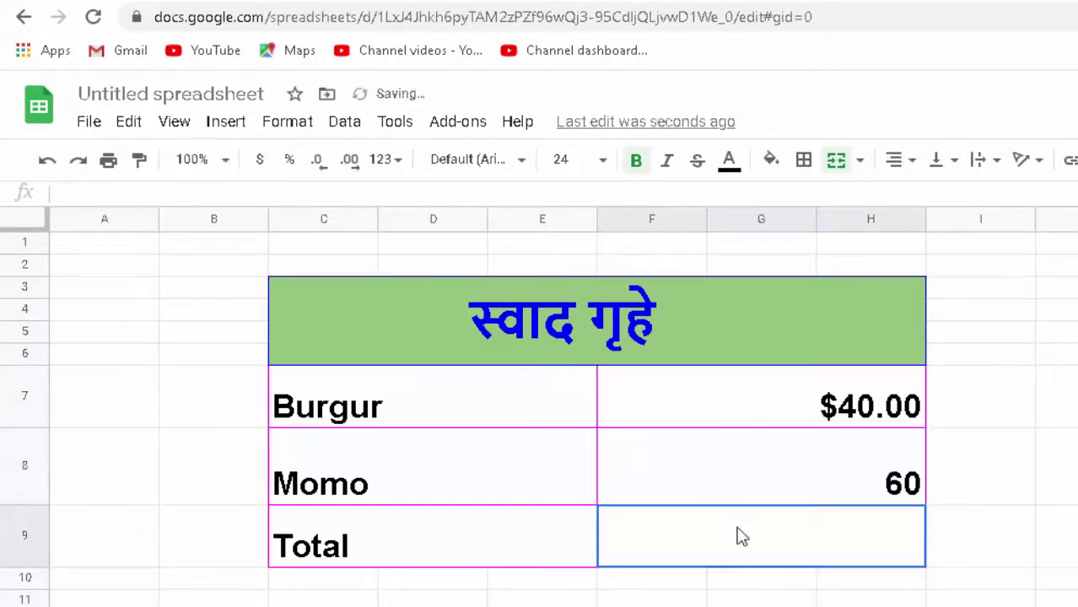
click(816, 493)
click(846, 405)
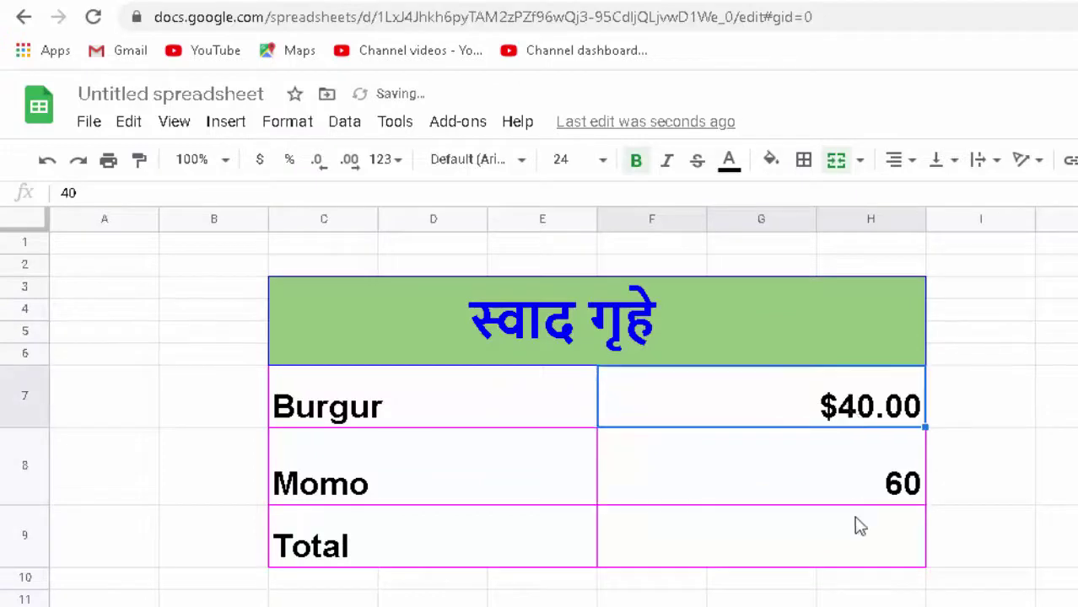
click(852, 487)
click(842, 395)
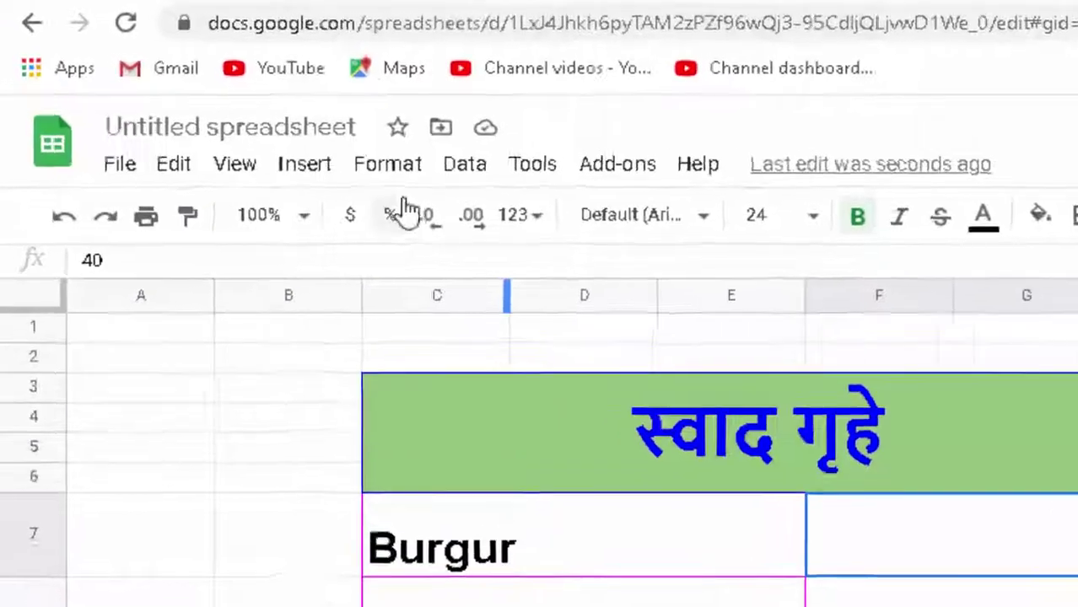
- Apply Indian Rupee number format to the Burgur and Momo prices, showing ₹40.00 and ₹60.00
click(392, 166)
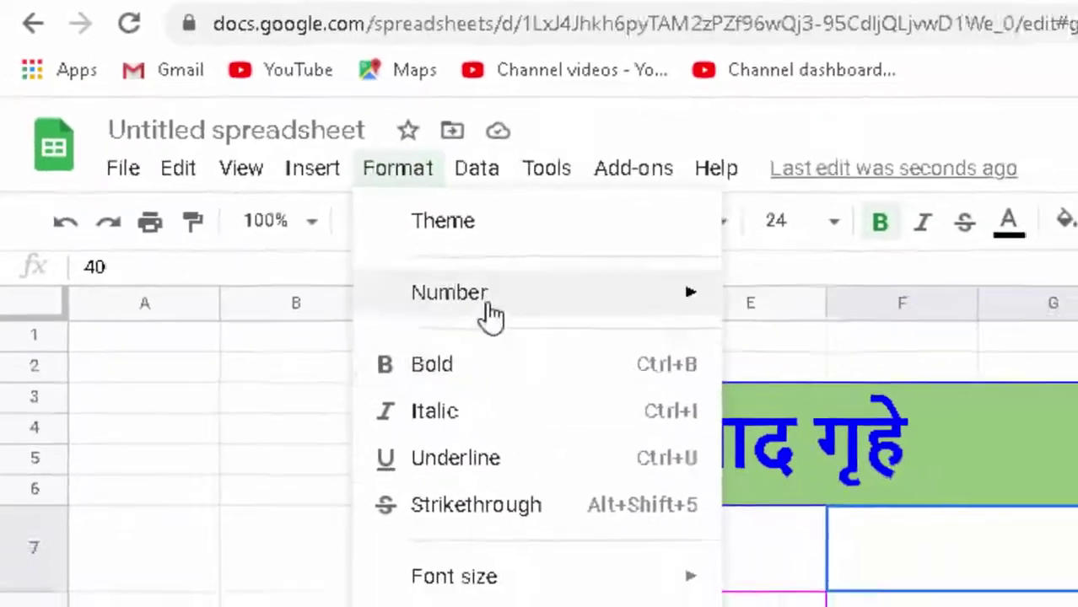
mouse_move(492, 316)
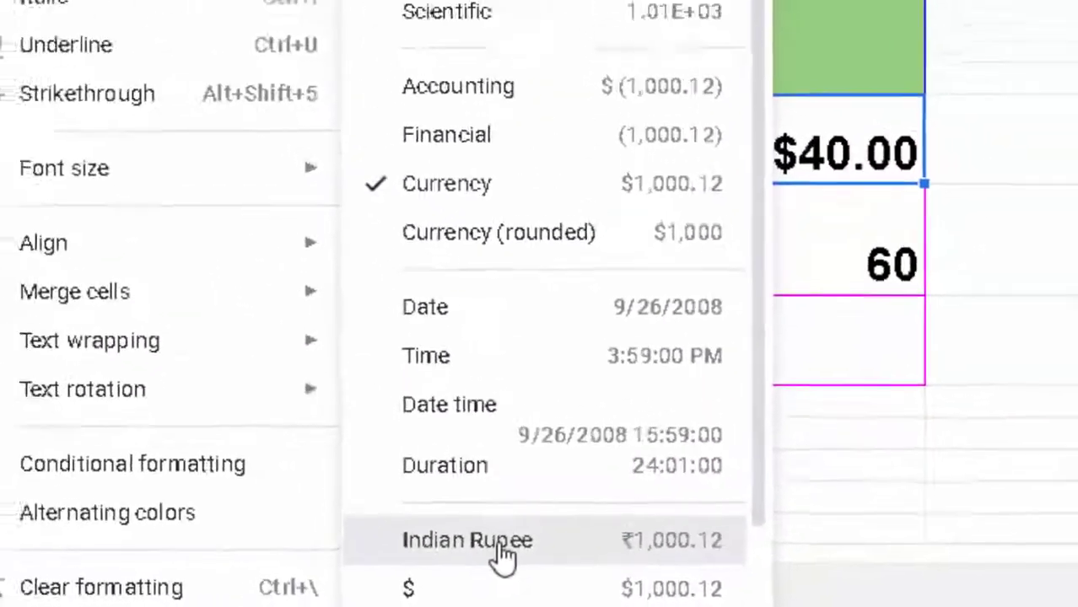
click(478, 535)
click(636, 406)
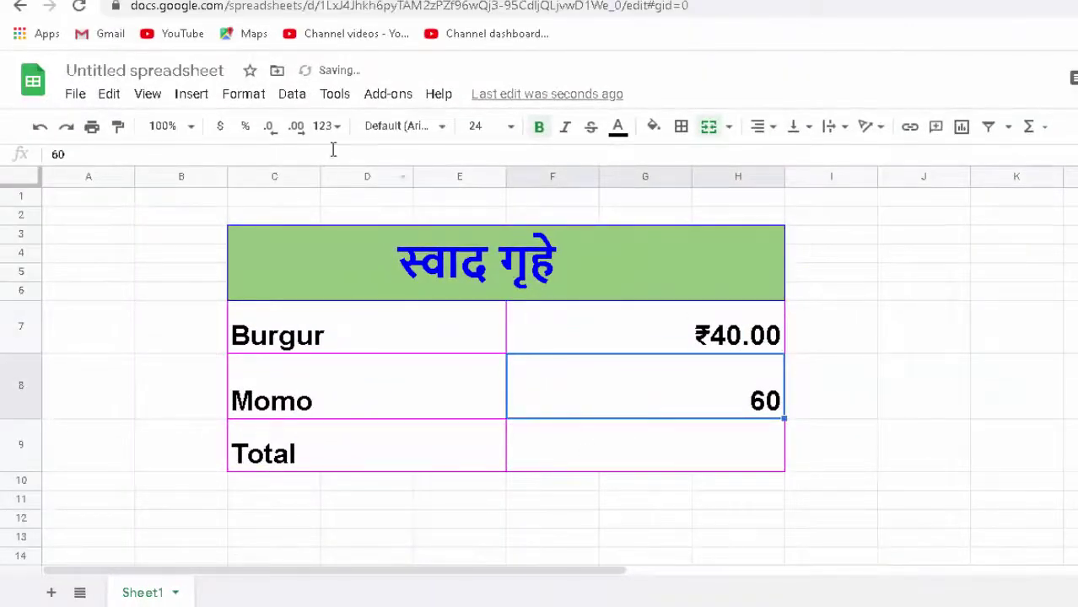
click(256, 95)
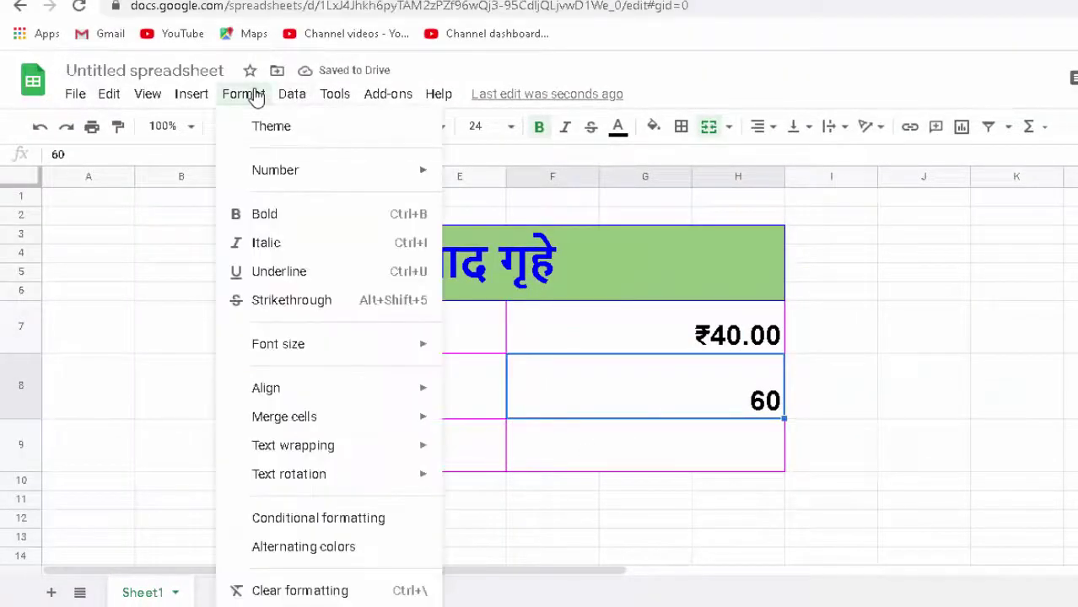
mouse_move(332, 175)
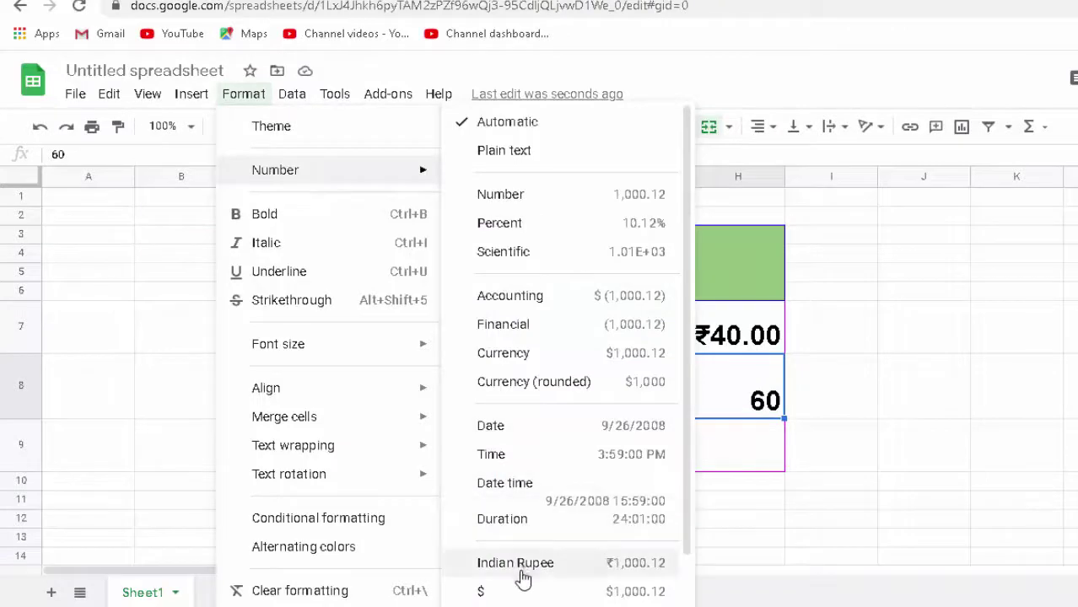
click(522, 564)
click(642, 471)
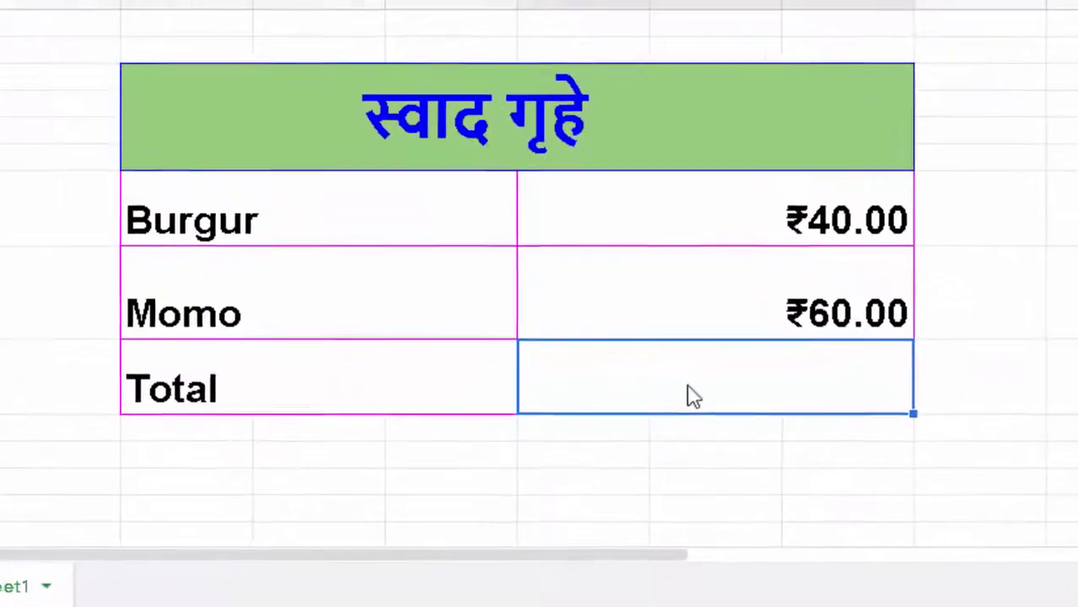
- Enter =SUM(F7:H8) in the Total cell F9 so it shows ₹100.00
text(=s)
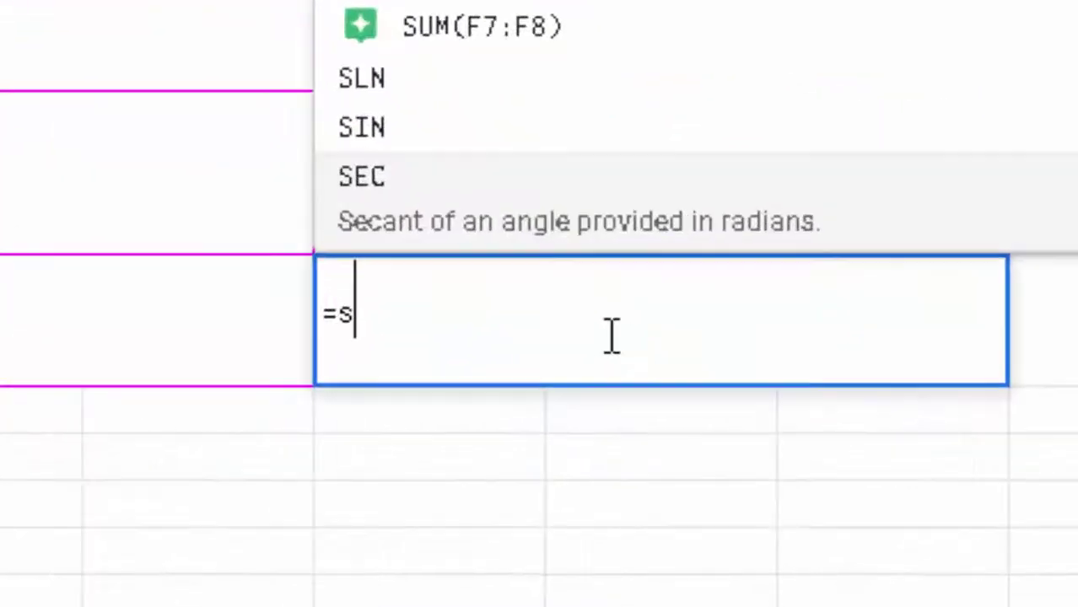
text(um)
key(Tab)
key(BackSpace)
key(BackSpace)
key(BackSpace)
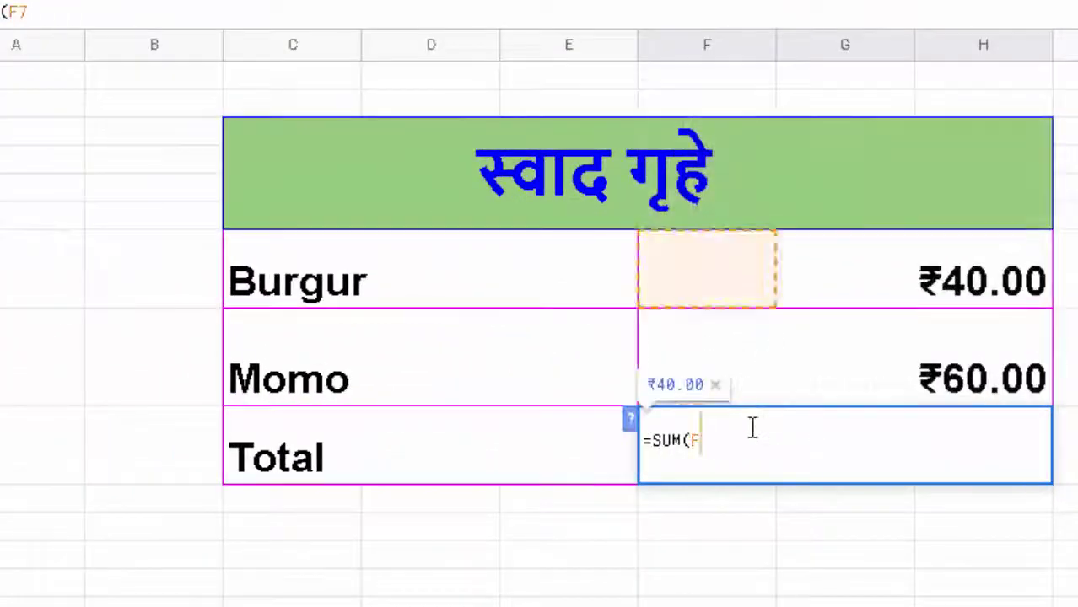
key(BackSpace)
key(BackSpace)
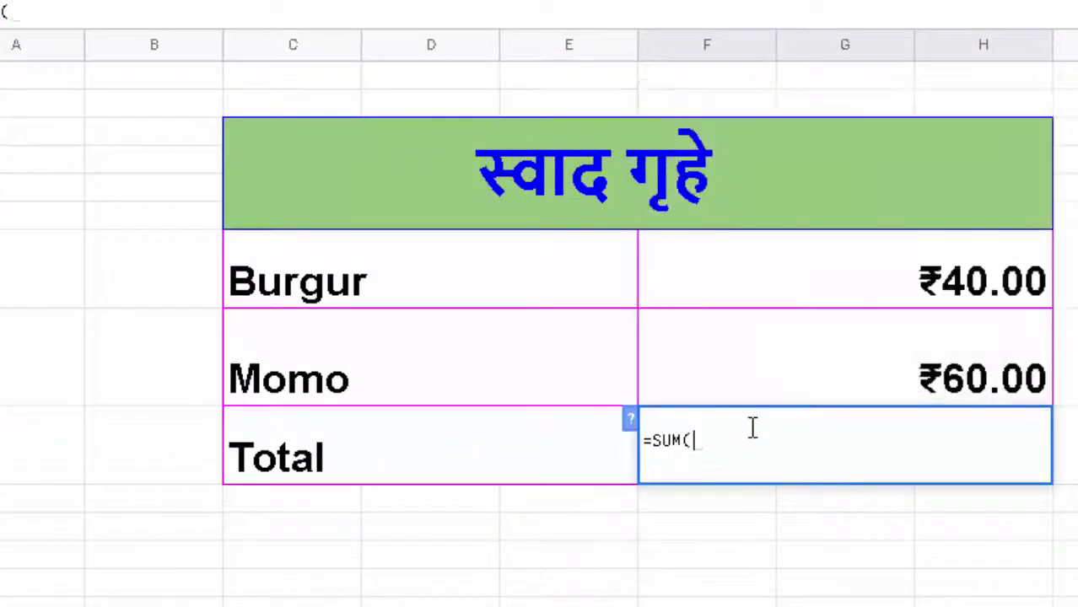
click(1004, 287)
drag(1004, 286, 991, 378)
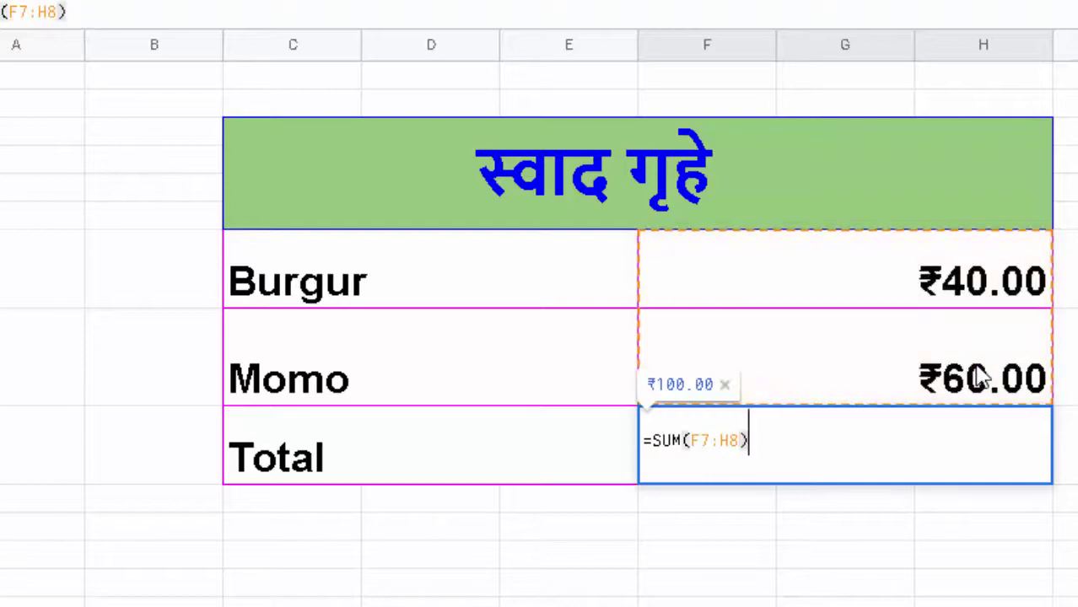
key(Return)
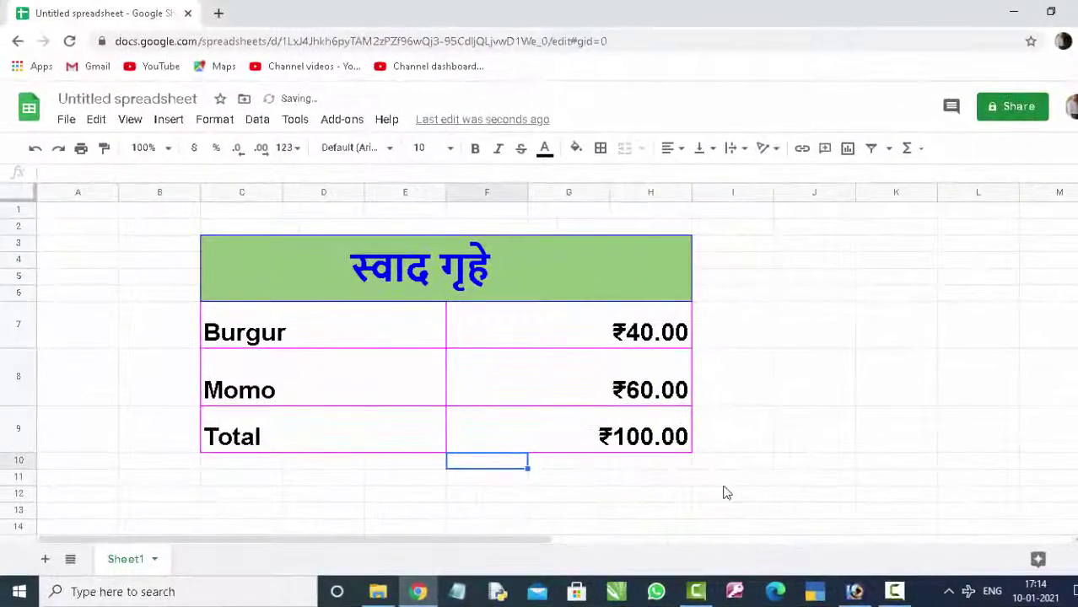
click(604, 436)
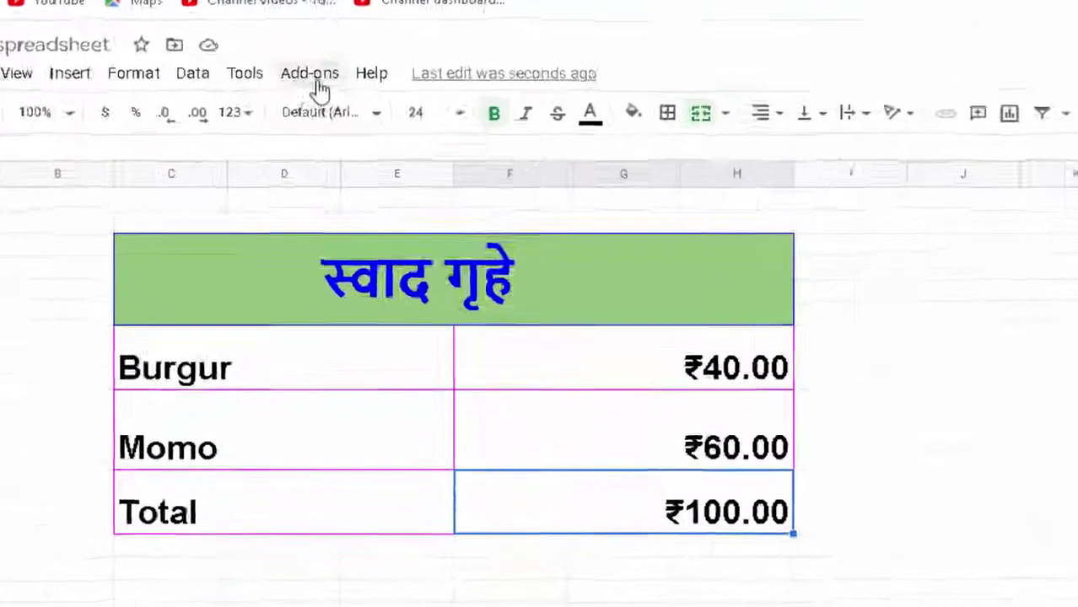
- Launch the Goal Seek add-on sidebar from the Add-ons menu
click(342, 119)
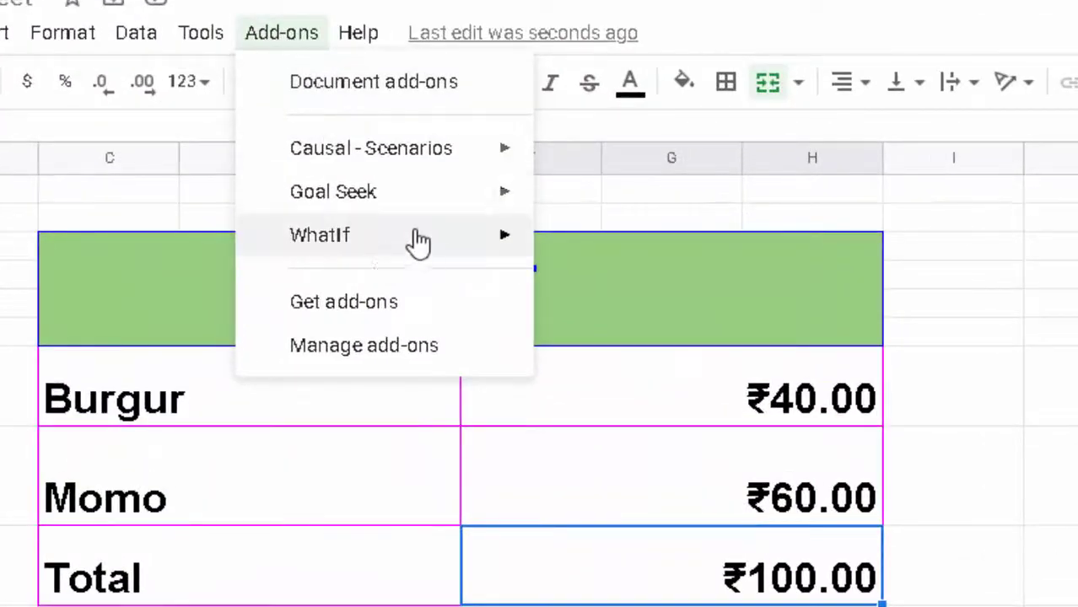
mouse_move(385, 205)
click(595, 202)
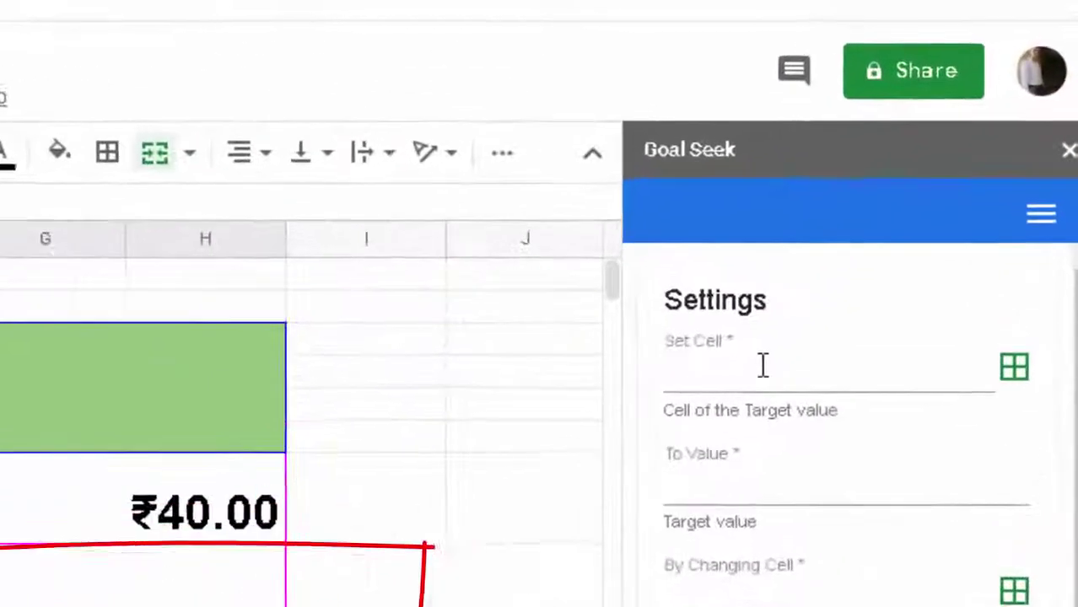
- Set Goal Seek's Set Cell to F9, To Value 120, and By Changing Cell F7
click(886, 225)
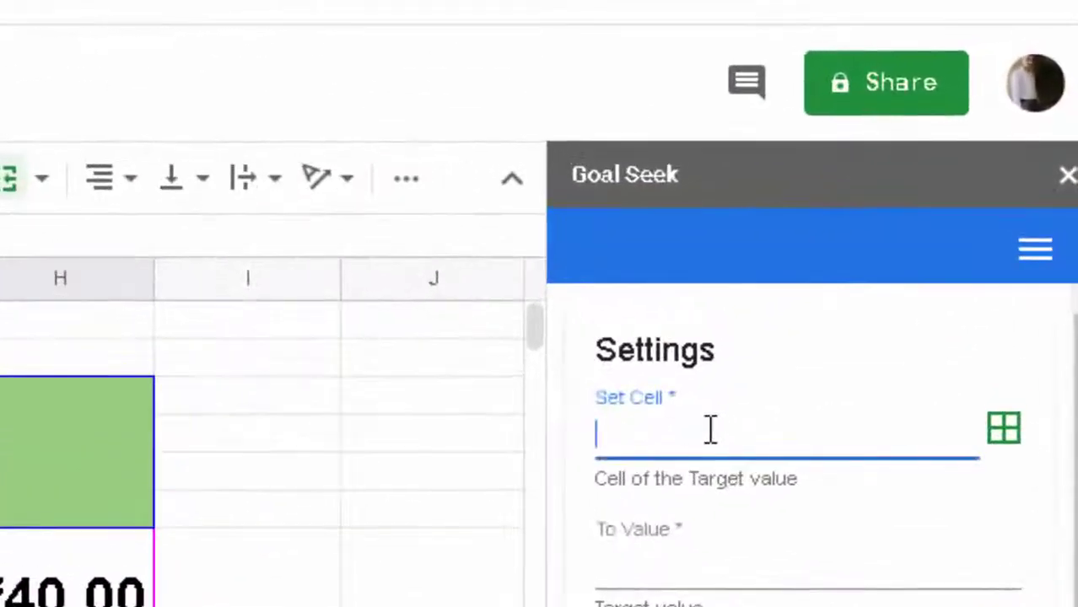
click(1010, 445)
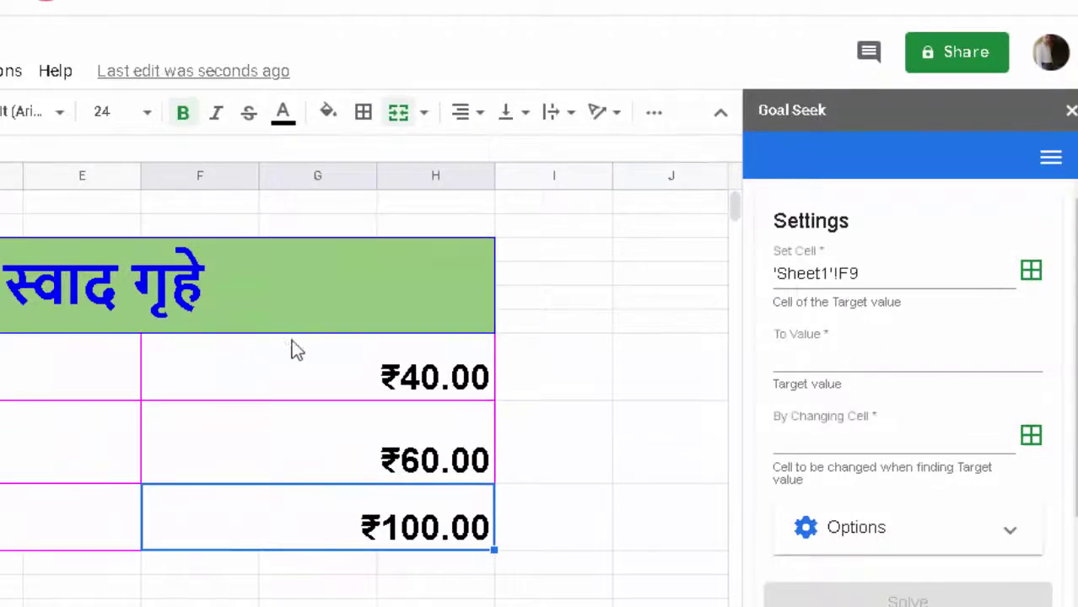
click(872, 364)
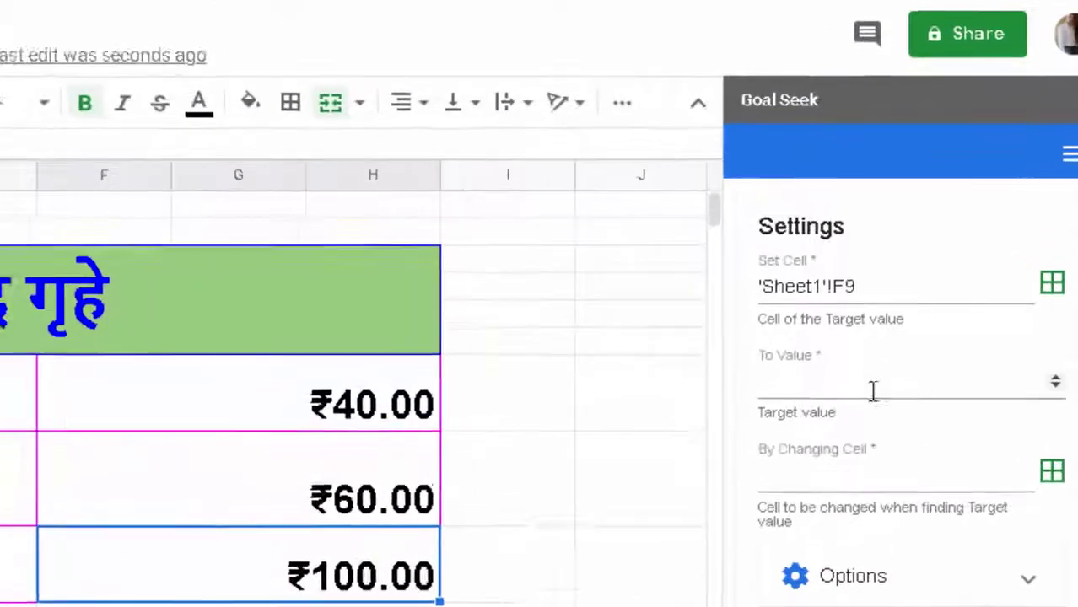
text(12)
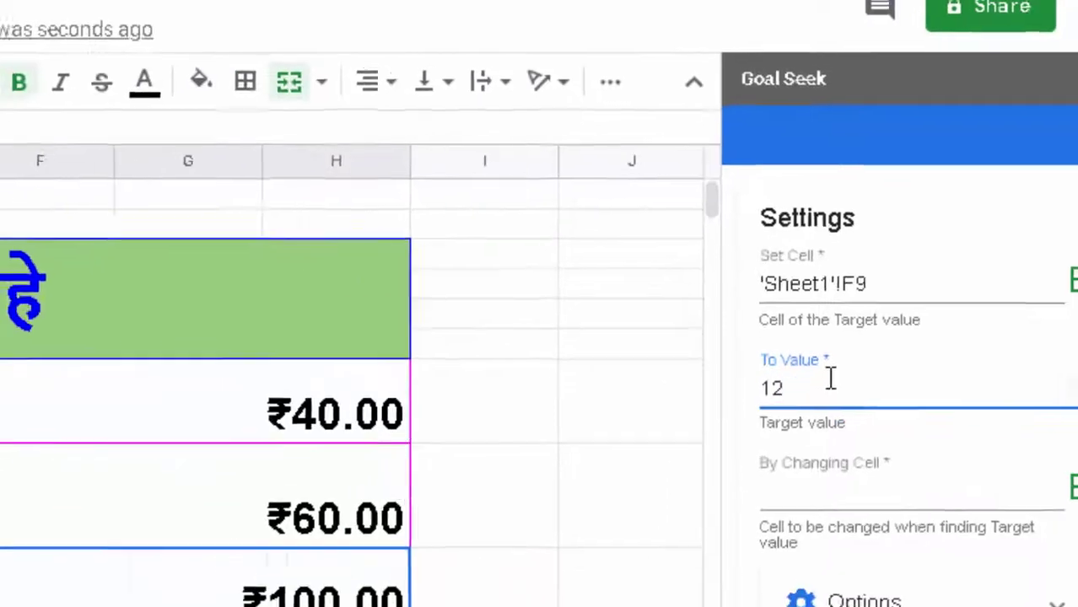
text(0)
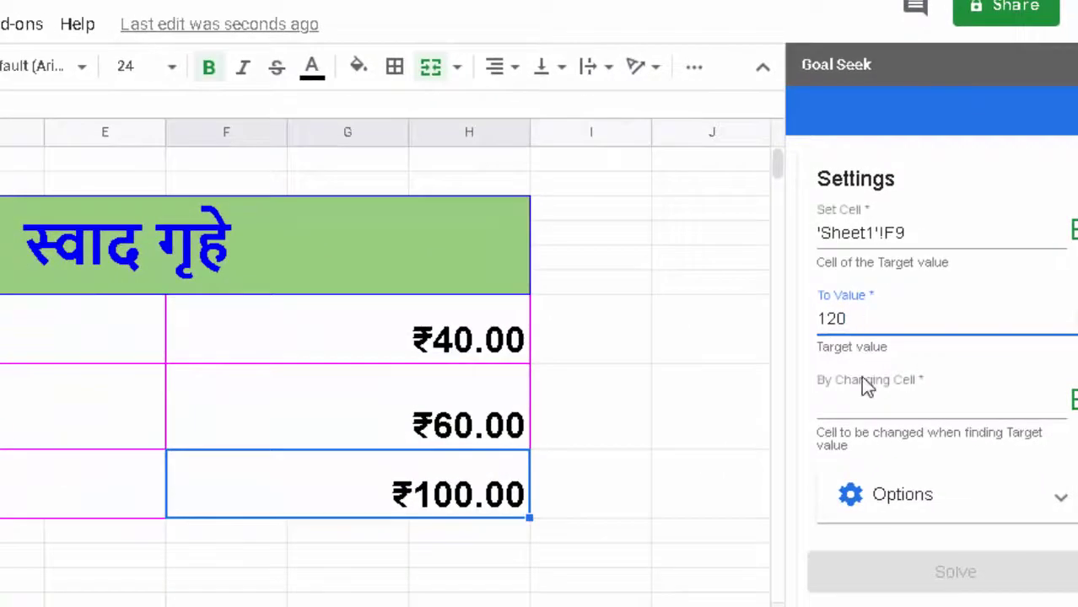
click(871, 400)
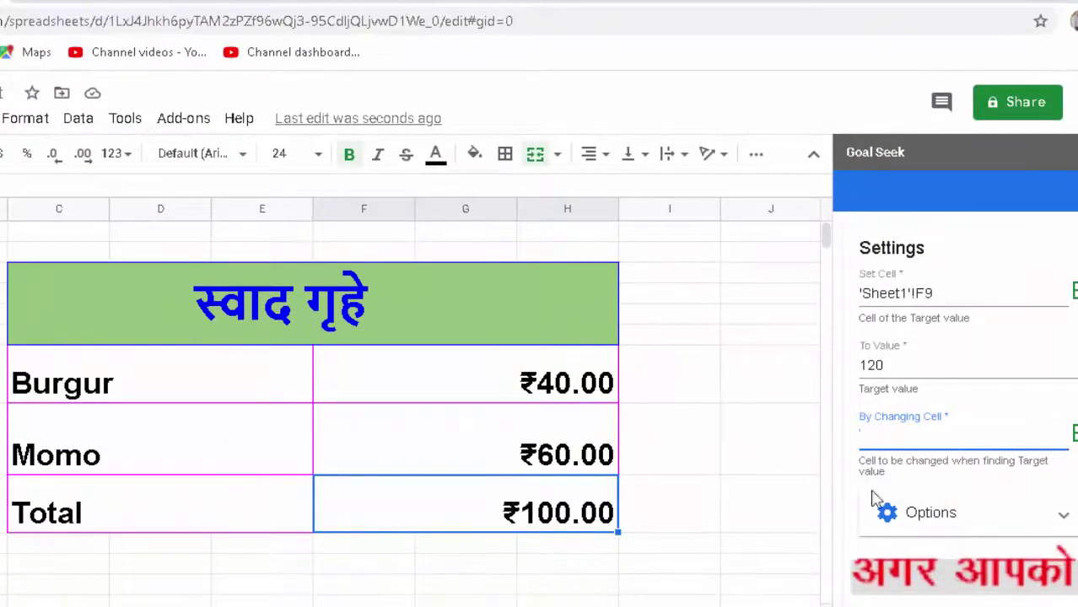
click(498, 384)
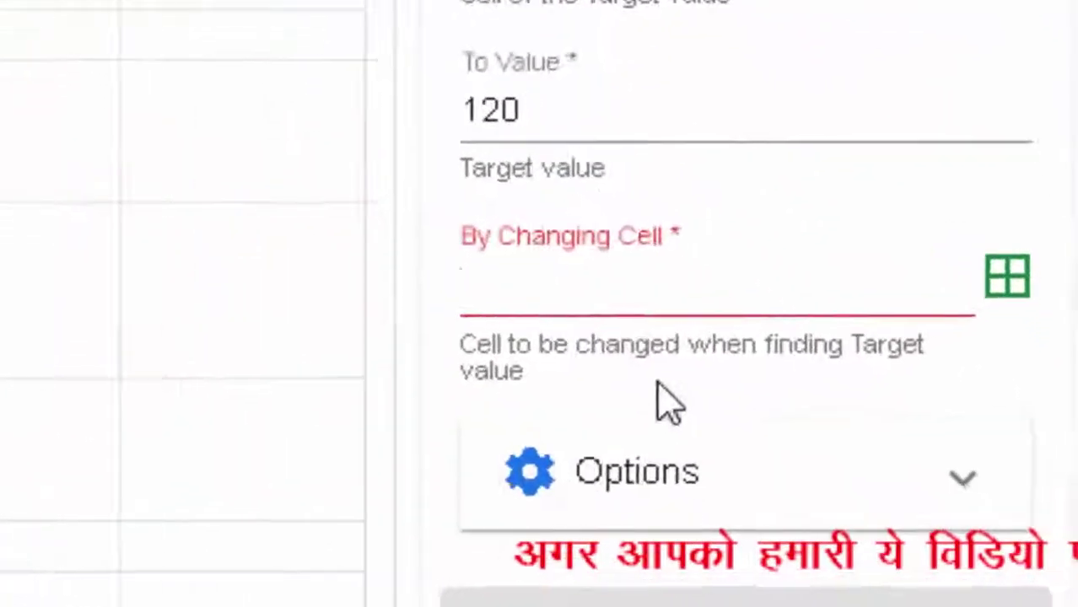
click(945, 440)
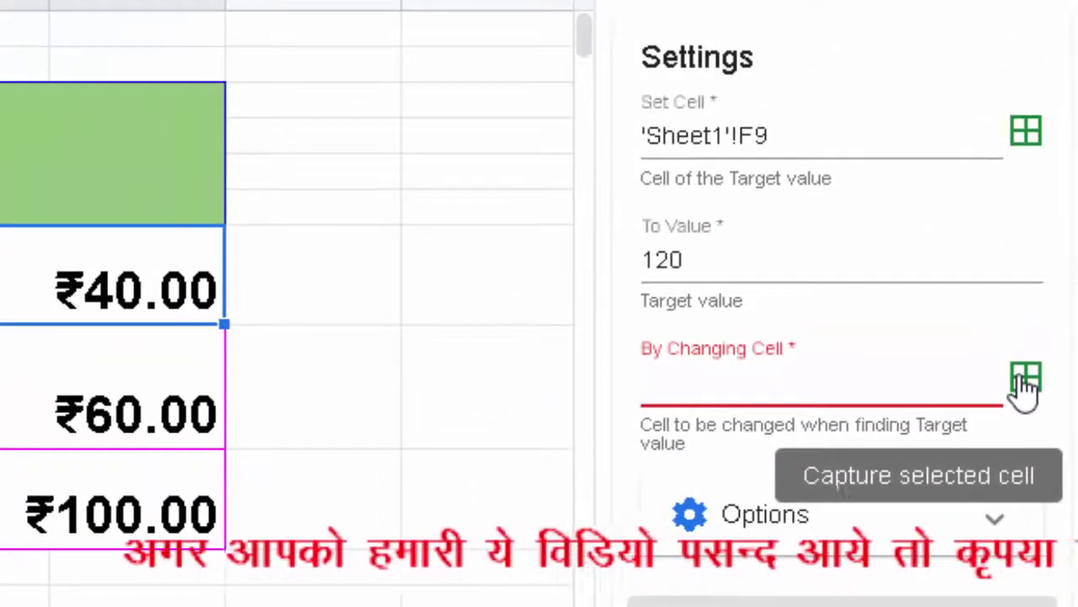
click(1026, 382)
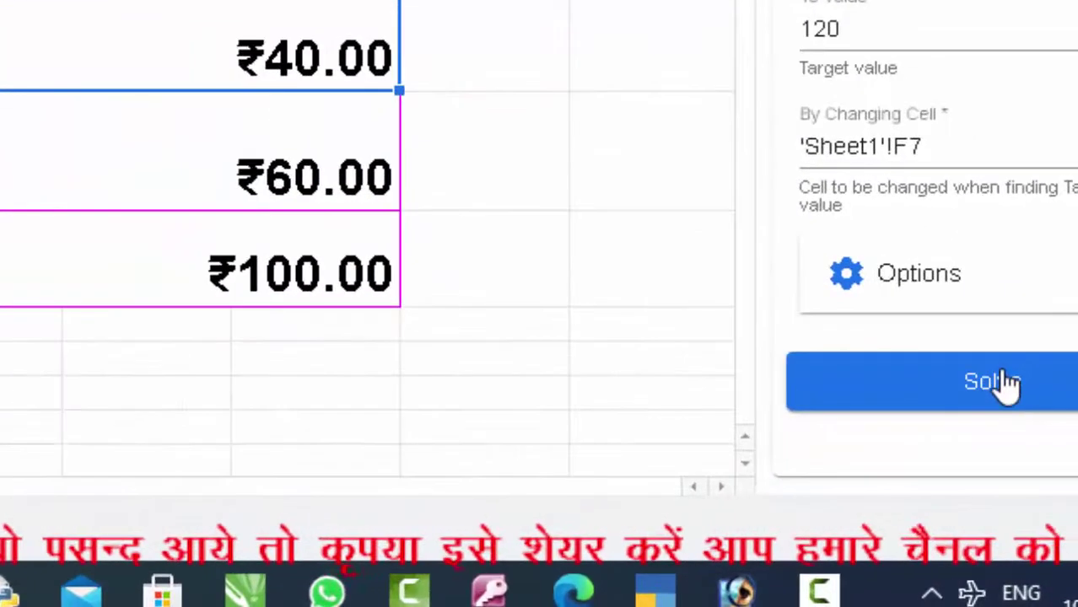
- Solve Goal Seek so Burgur becomes ₹60.00 and Total ₹120.00, then dismiss the completion message
click(968, 414)
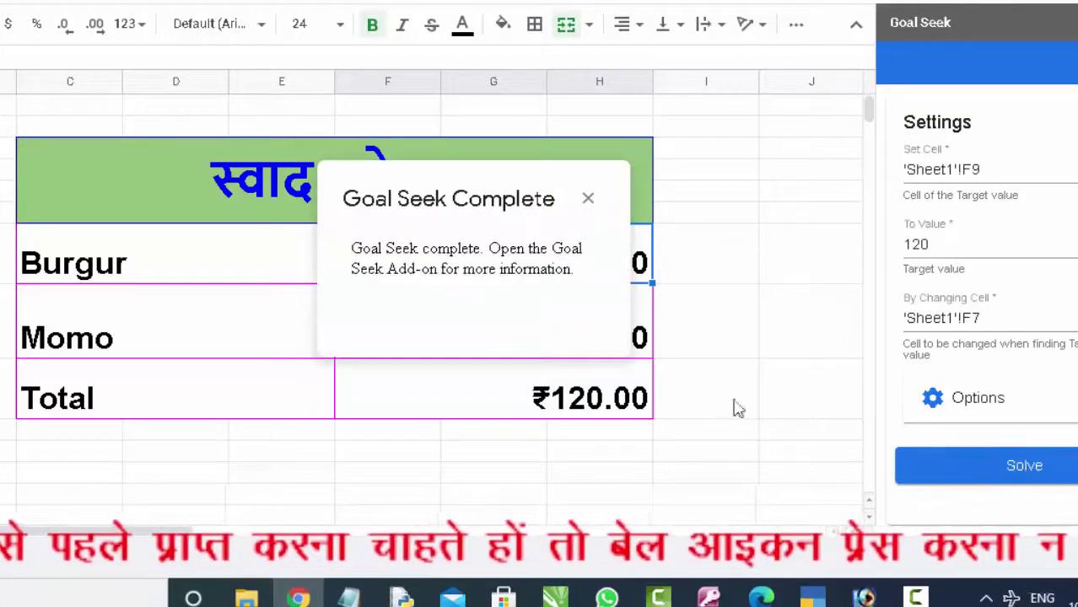
click(589, 198)
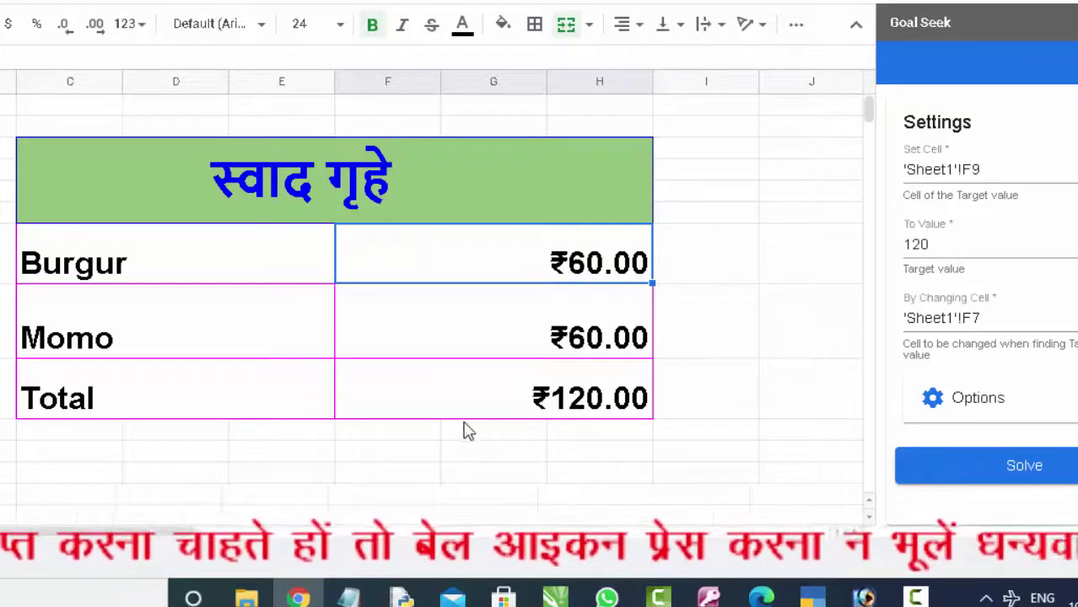